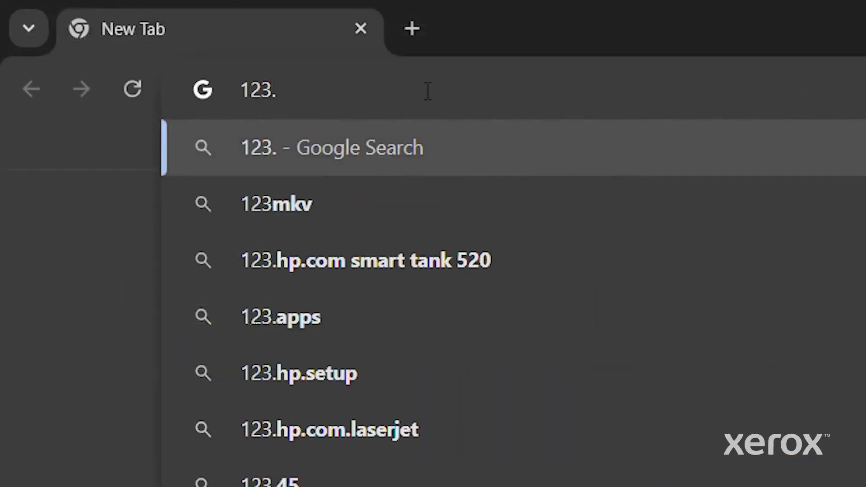
{"action": "type", "text": "45.6"}
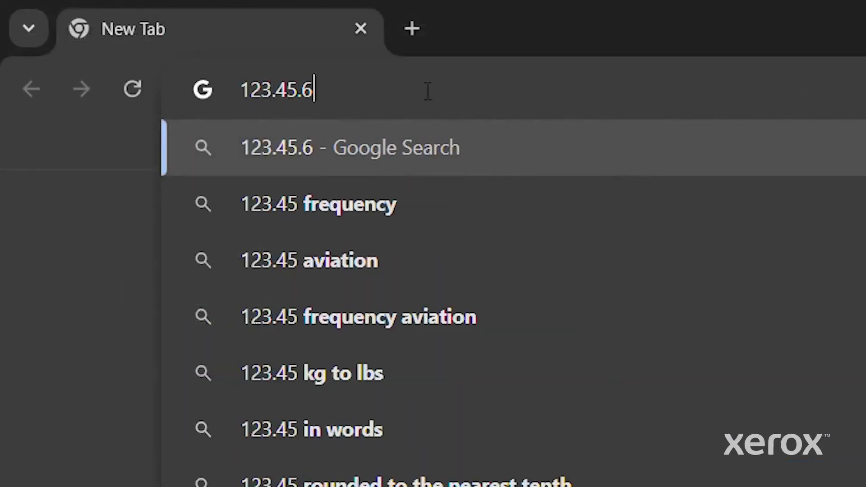
{"action": "type", "text": "7.89"}
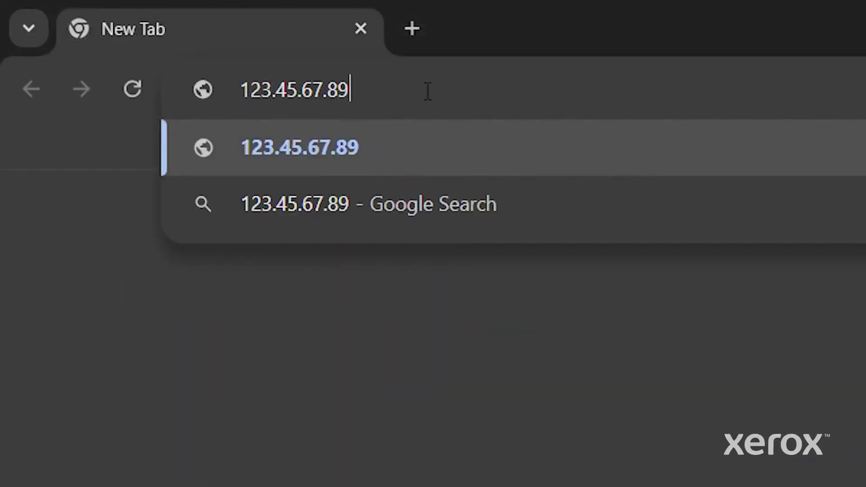
Step: Load the printer's web page at 123.45.67.89 in Chrome
{"action": "key", "text": "Return"}
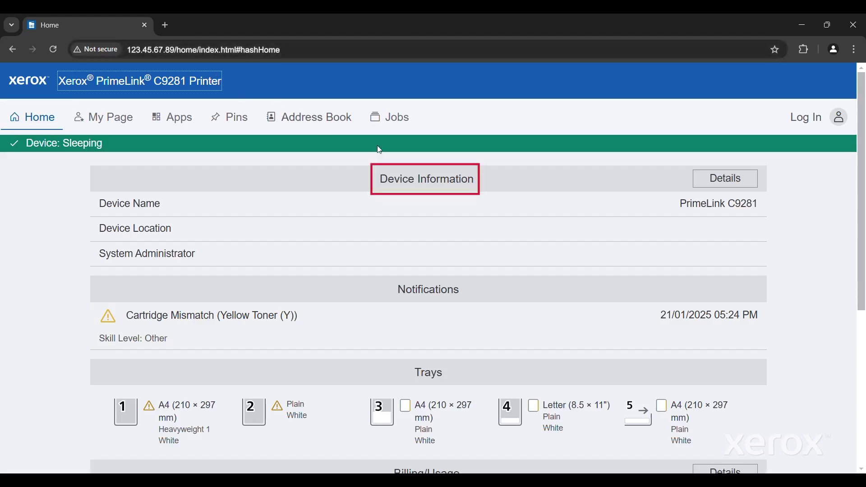
Step: Open Device Details from Device Information to see system software 86.3.20 and the serial number
{"action": "left_click", "coordinate": [712, 182]}
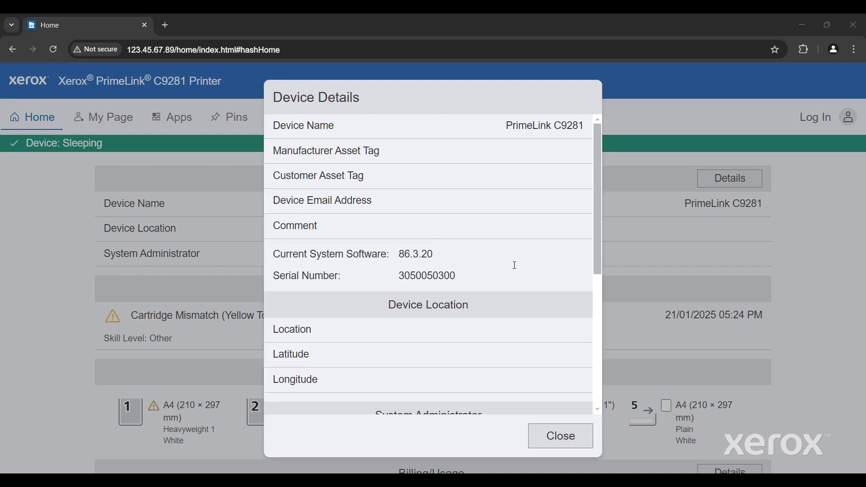
{"action": "scroll", "coordinate": [515, 265], "scroll_direction": "down", "scroll_amount": 3}
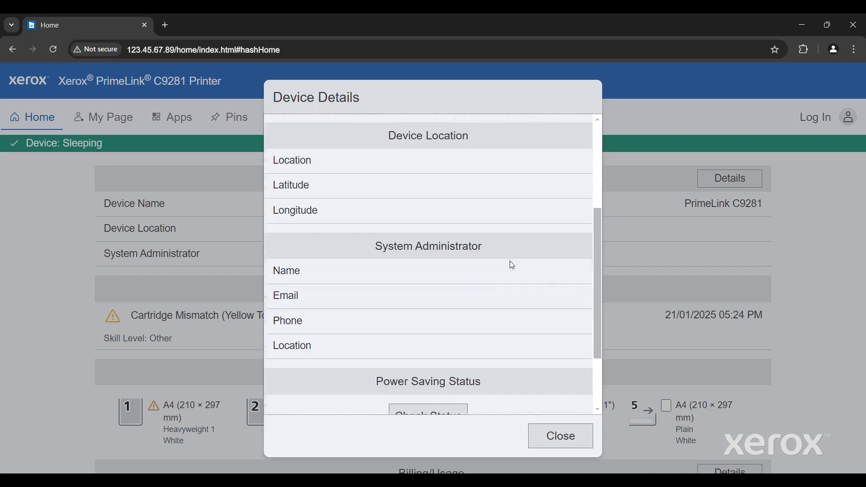
{"action": "scroll", "coordinate": [511, 265], "scroll_direction": "down", "scroll_amount": 1}
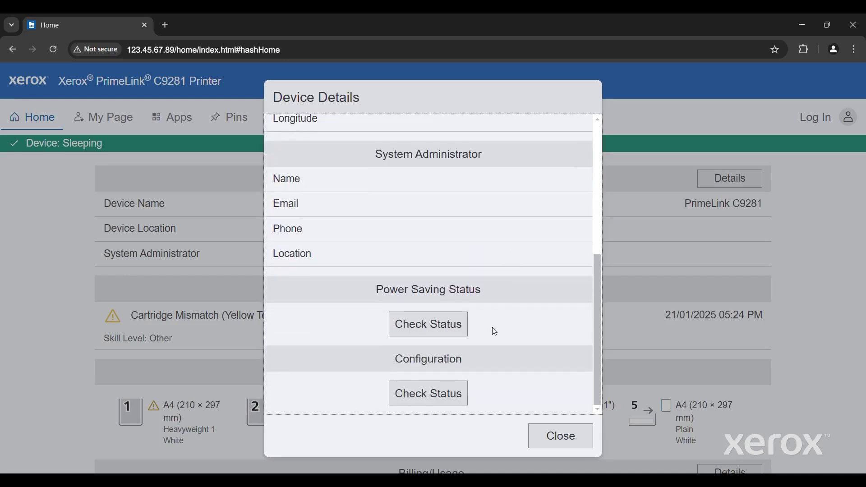
Step: Open the Configuration status listing memory sizes and software versions like Controller ROM 1.0.8
{"action": "left_click", "coordinate": [453, 394]}
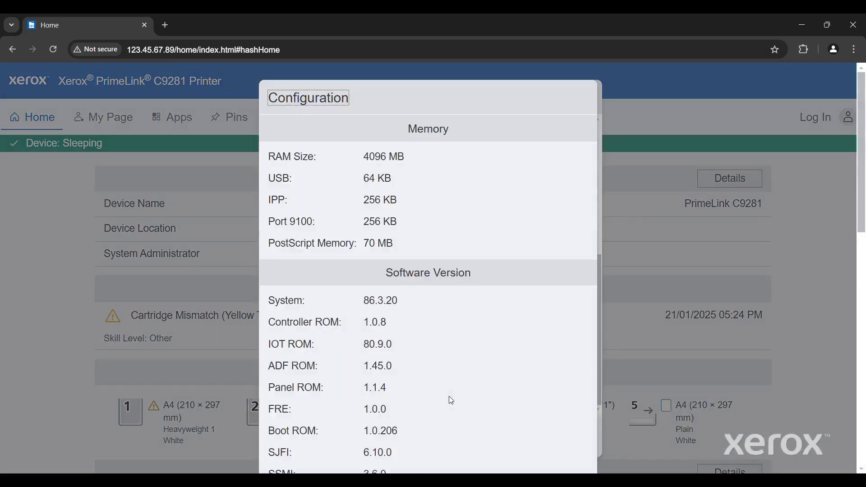